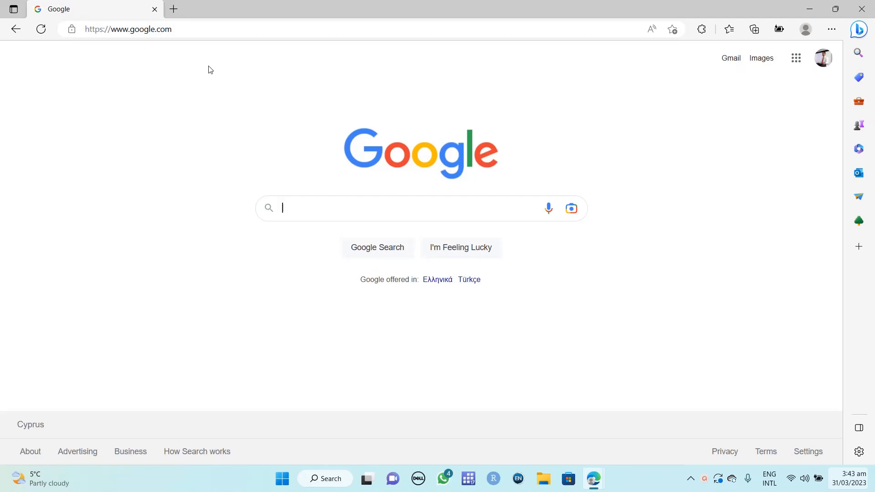
- Search Bing for 'world bank development indicators' and open the World Development Indicators DataBank result
click(209, 32)
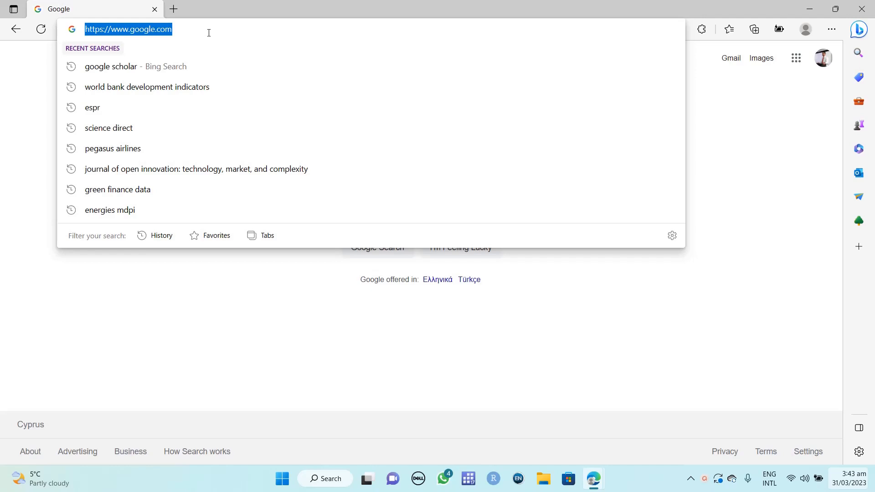
text(world)
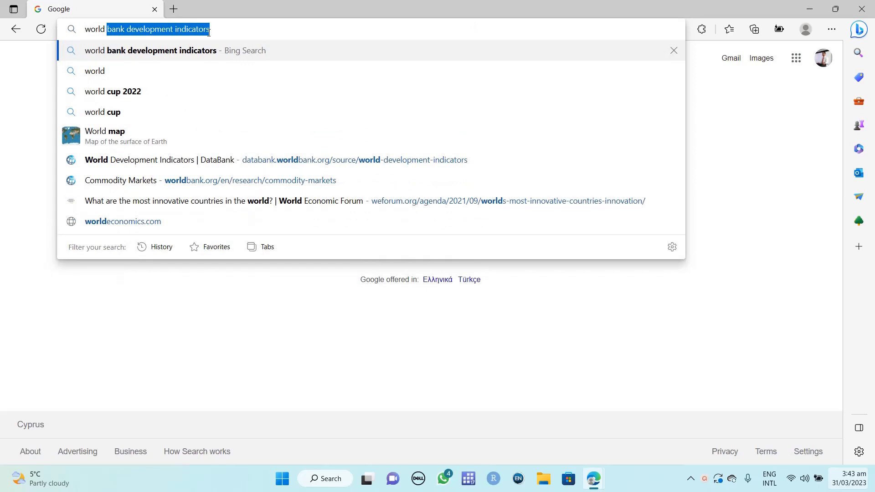
click(208, 30)
key(Return)
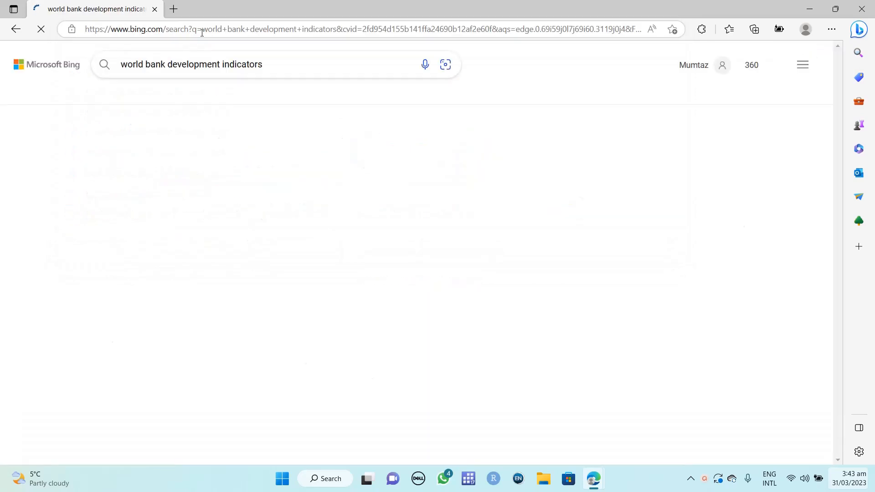
click(202, 145)
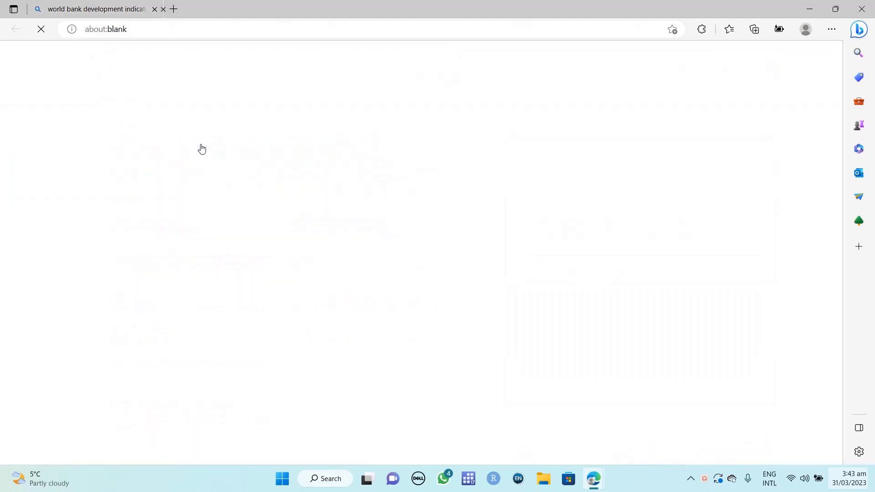
- Close the leftover Bing results tab and expand the Country list
click(154, 10)
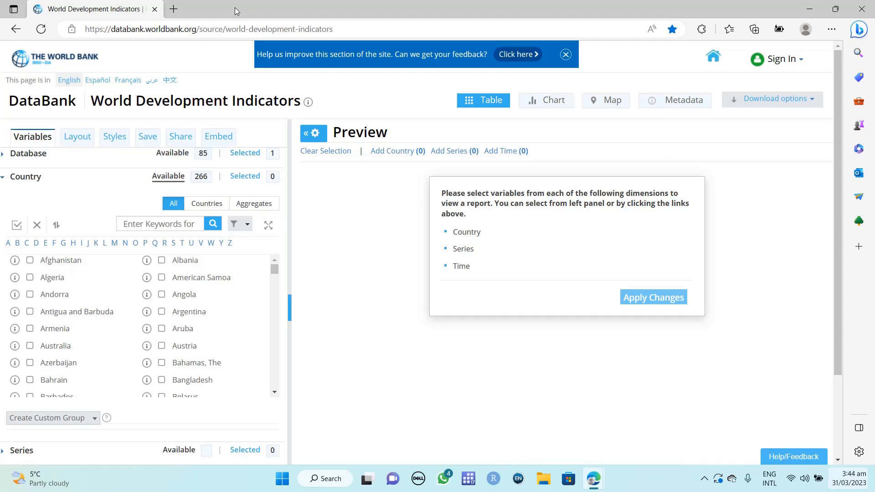
click(3, 178)
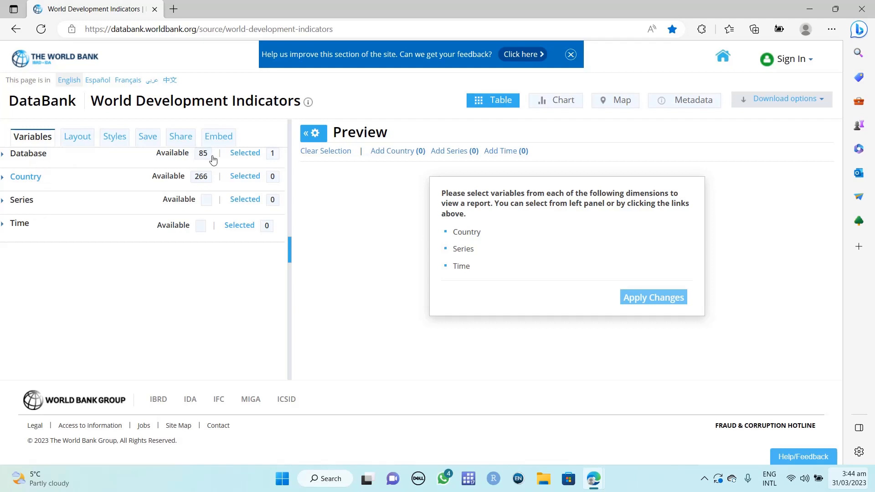
click(2, 182)
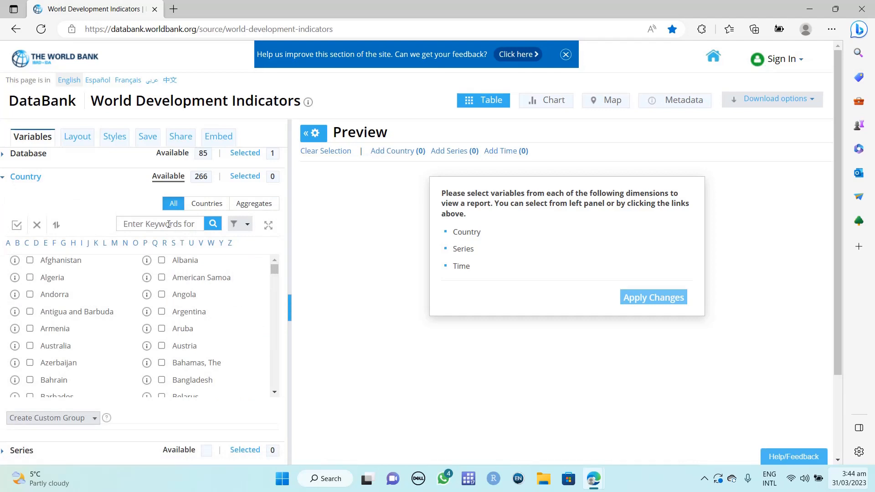
- Search countries for 'united' and tick United States
click(189, 226)
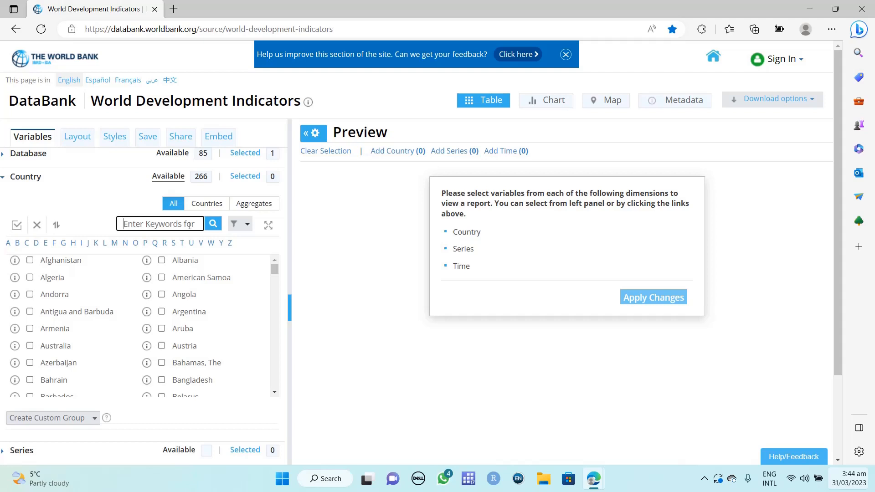
text(united)
click(214, 228)
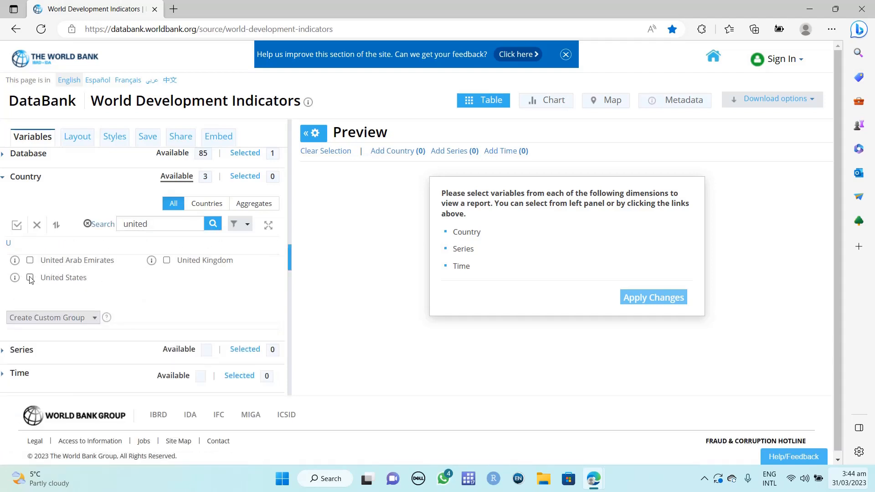
click(30, 278)
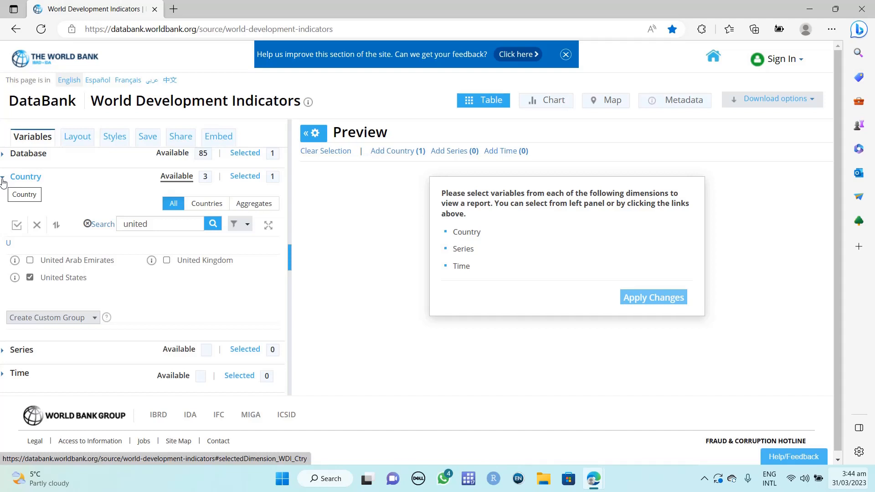
click(110, 222)
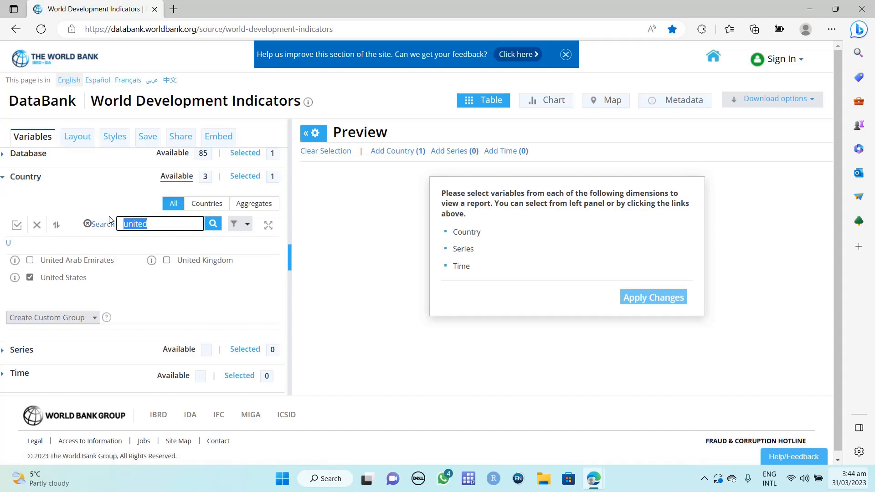
- Search the country list for 'india', then collapse the Country section
text(india)
click(212, 224)
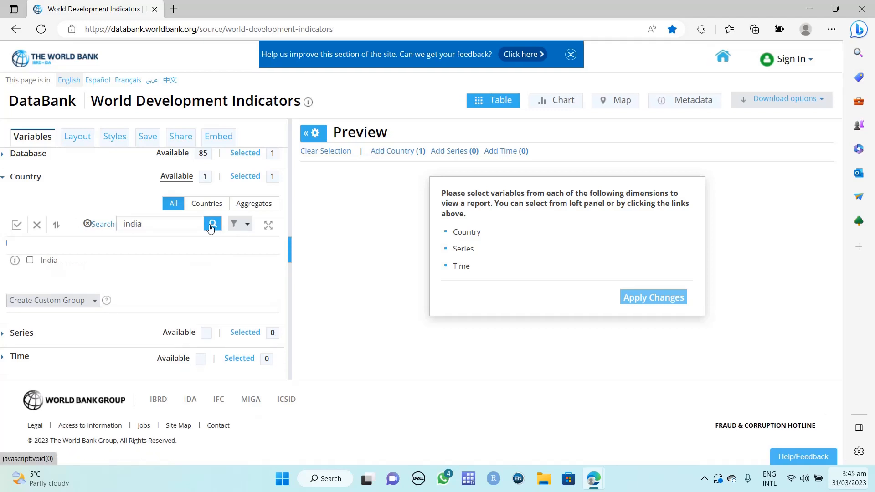
click(3, 179)
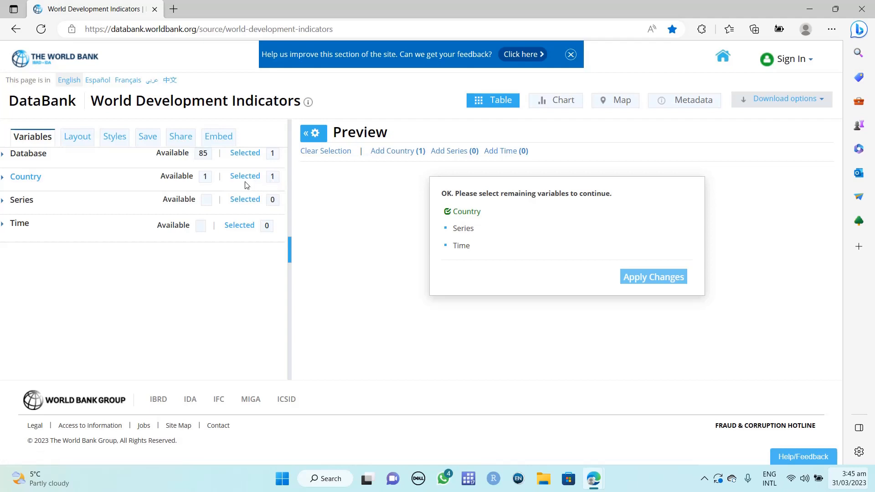
- Search series for 'gdp' and tick GDP growth (annual %) and GDP per capita (constant 2015 US$)
click(3, 203)
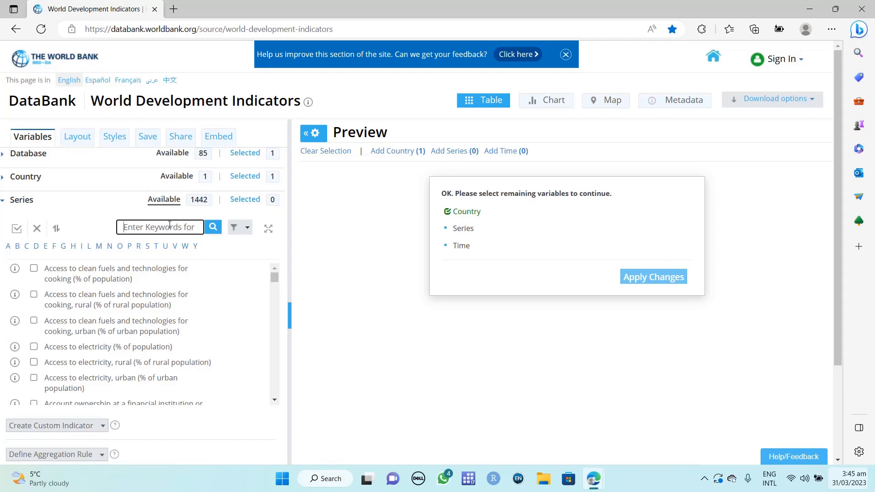
text(gdp)
click(213, 227)
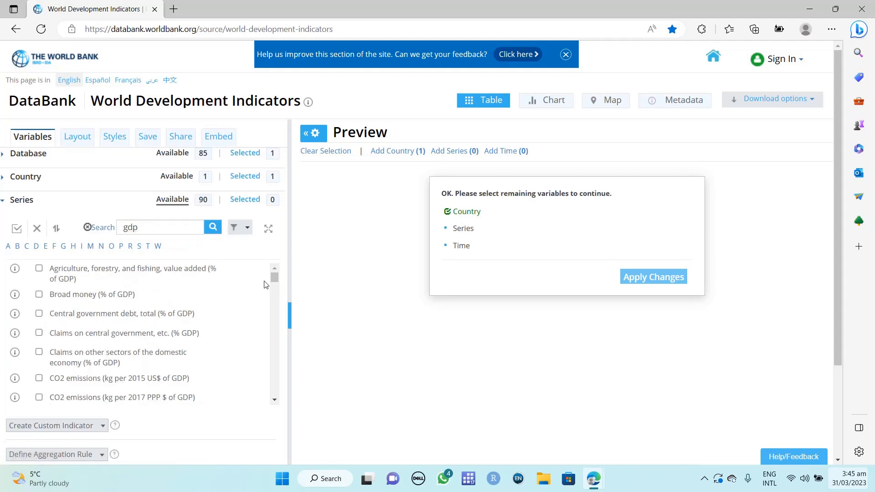
scroll(272, 282, down, 2)
scroll(273, 285, down, 5)
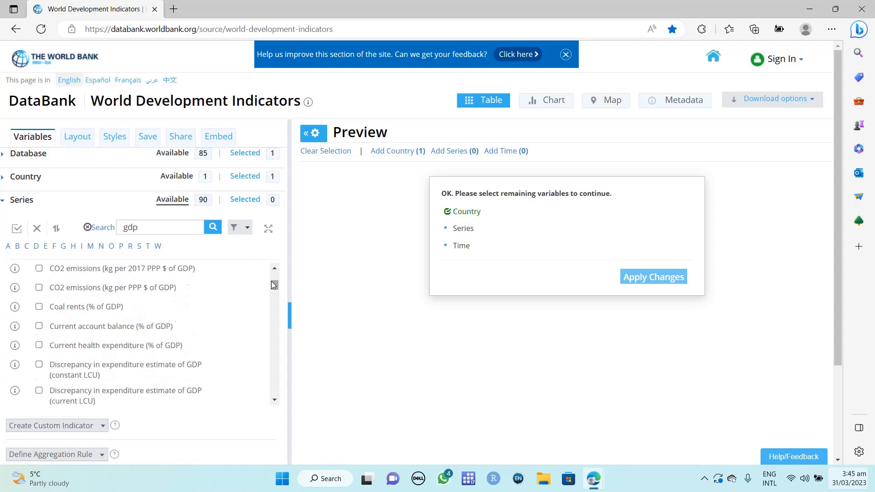
scroll(272, 285, down, 8)
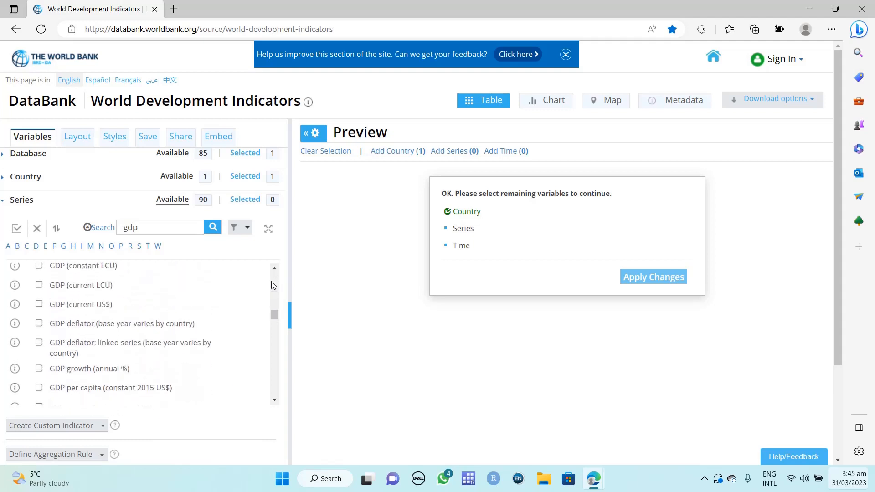
scroll(273, 285, down, 3)
scroll(273, 285, down, 1)
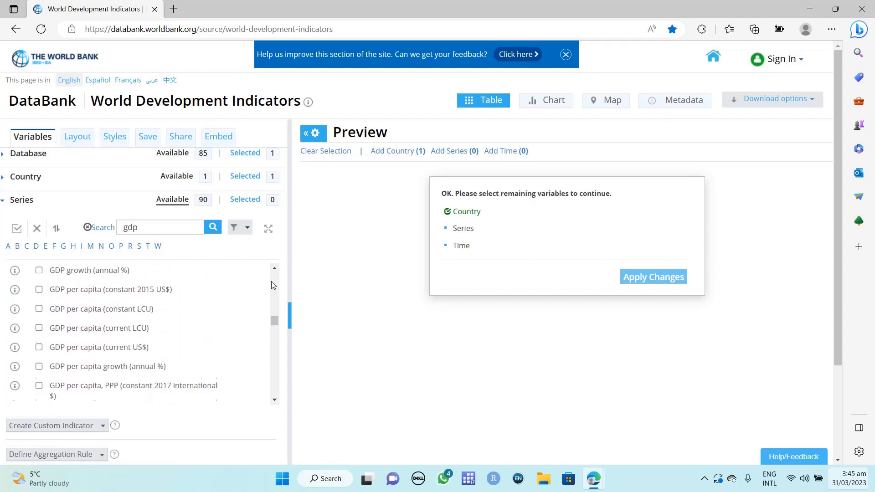
click(39, 285)
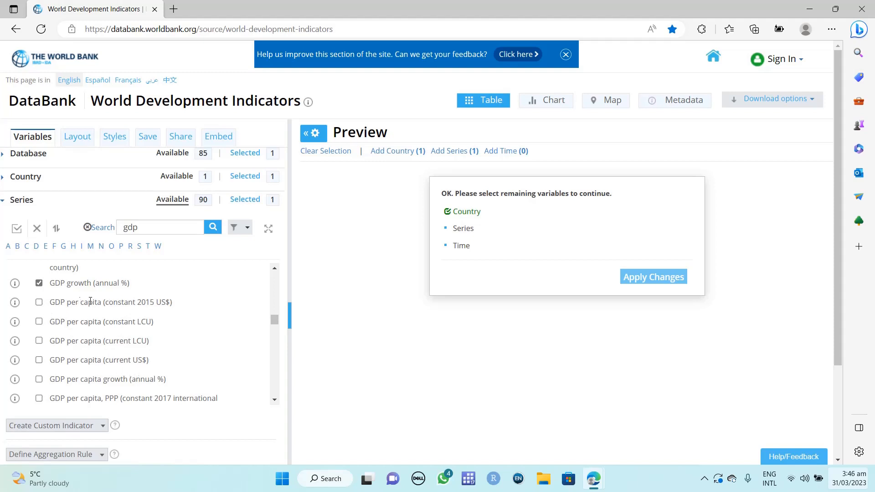
click(39, 303)
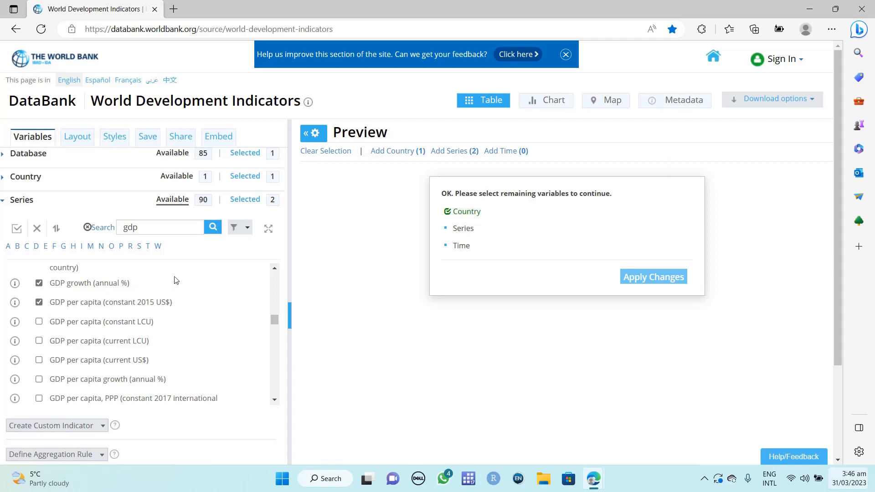
click(2, 203)
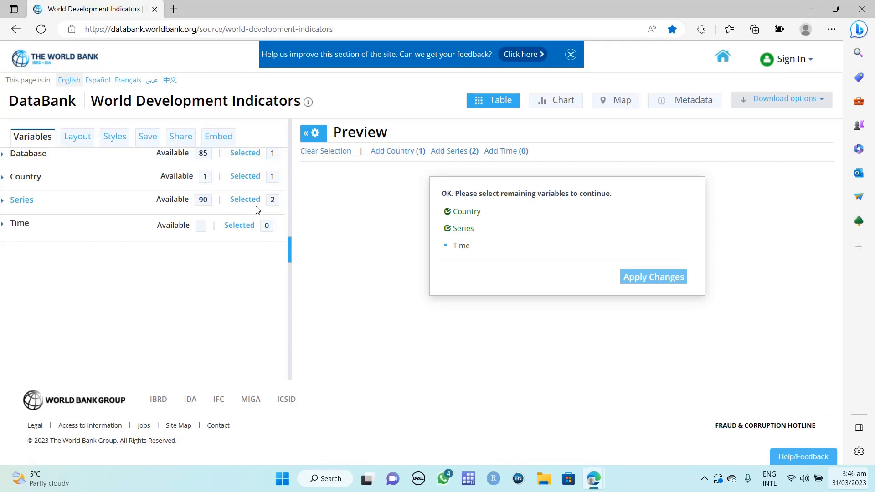
- Tick all 62 years from 1960 to 2021 in the Time panel
click(10, 228)
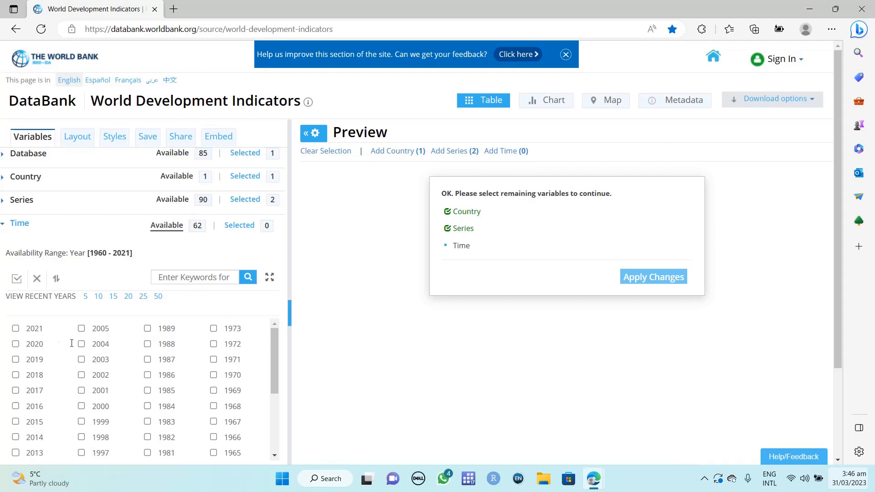
click(17, 279)
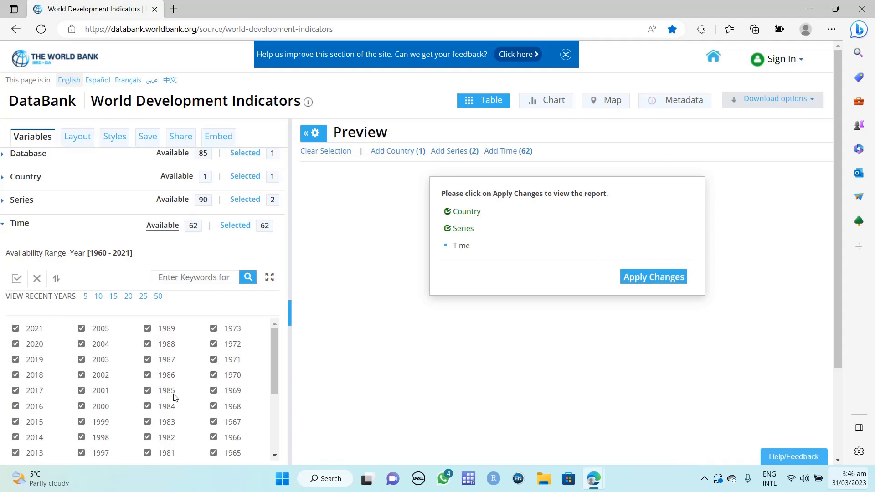
click(3, 229)
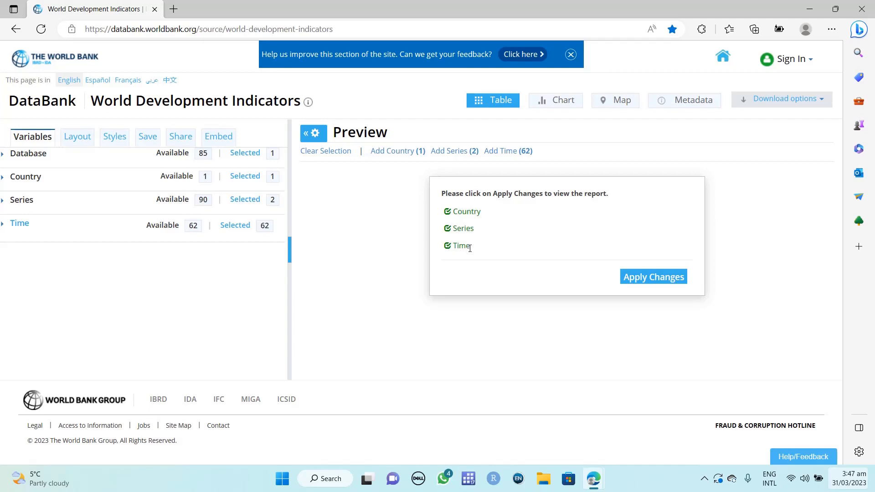
- Apply the changes and scroll the preview table across the years 1960–2021
click(650, 282)
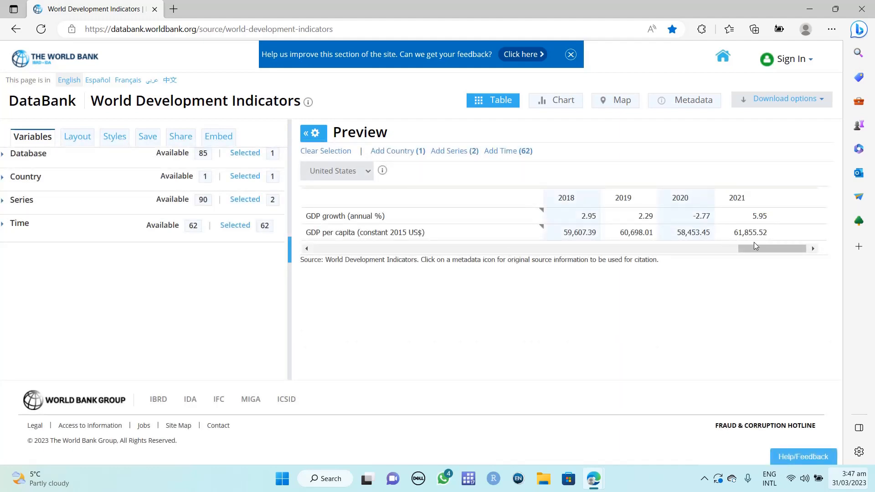
drag(754, 243, 588, 248)
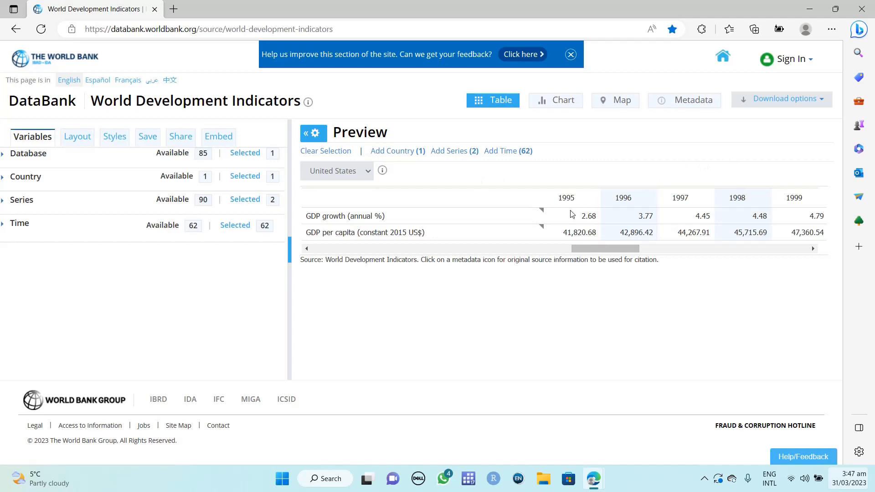
drag(600, 248, 197, 242)
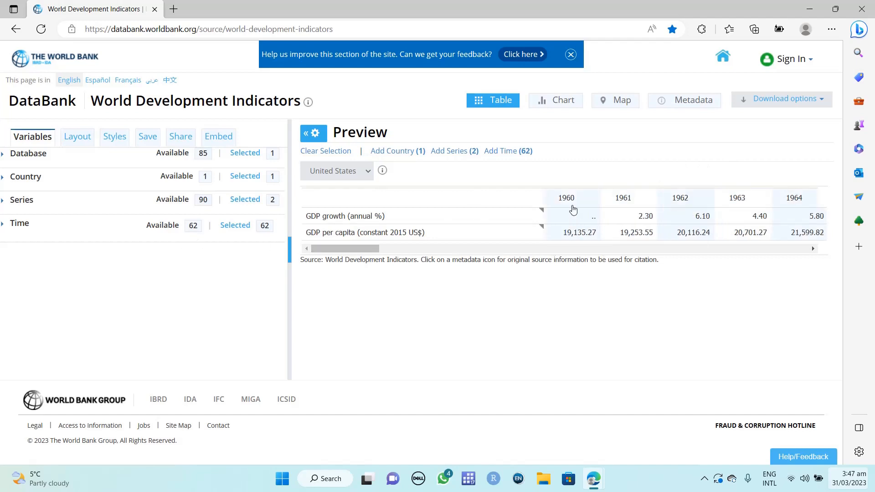
drag(373, 248, 828, 252)
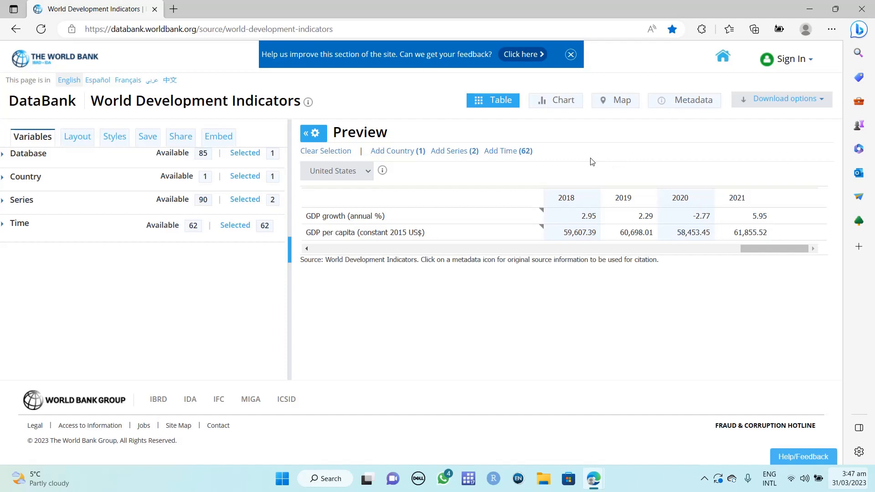
- Download the report in Excel format and dismiss the downloads flyout and format menu
click(821, 104)
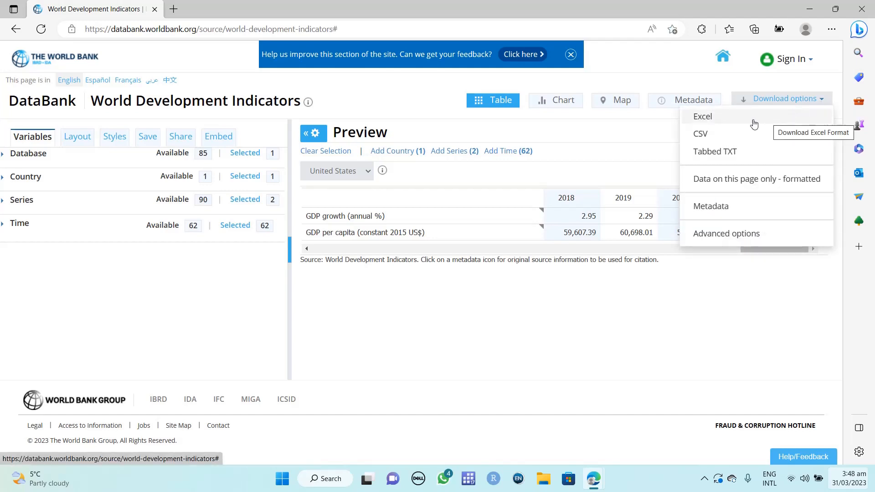
click(718, 121)
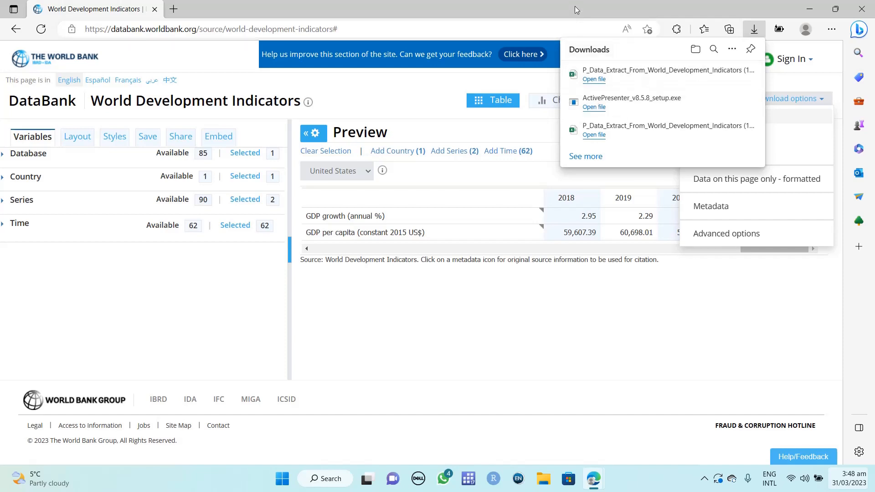
click(544, 14)
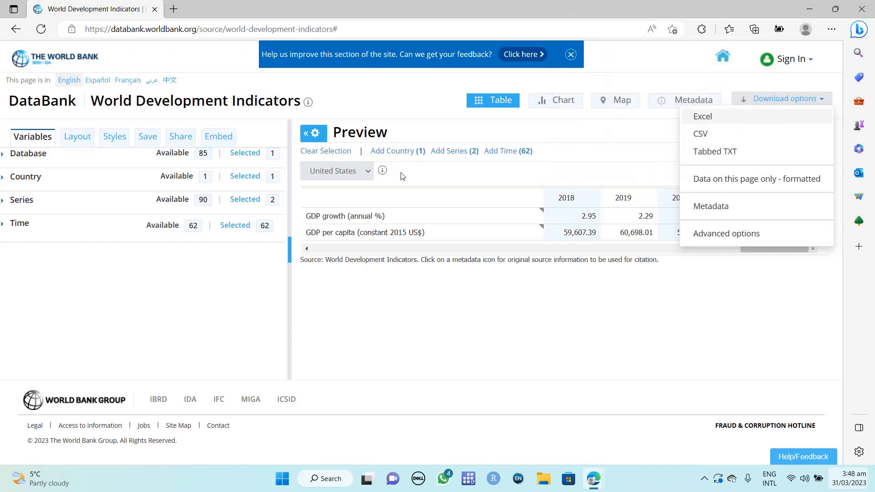
click(526, 336)
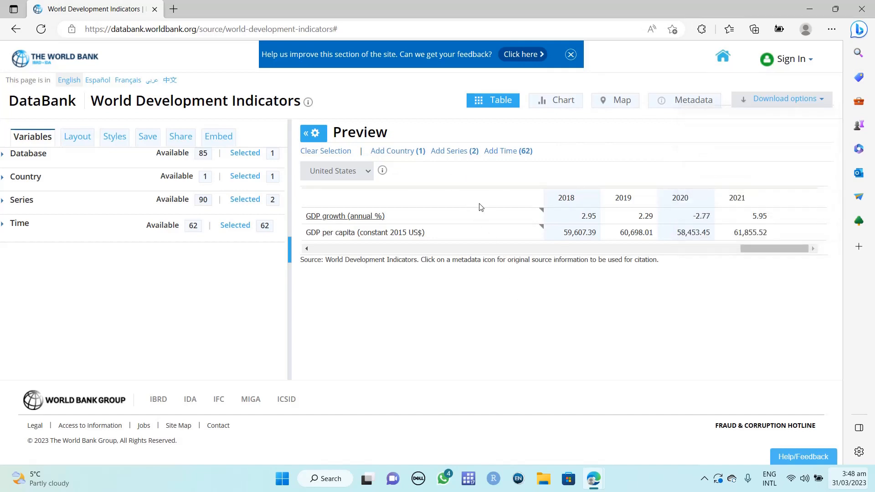
- List all available countries and tick India as a second country
click(412, 151)
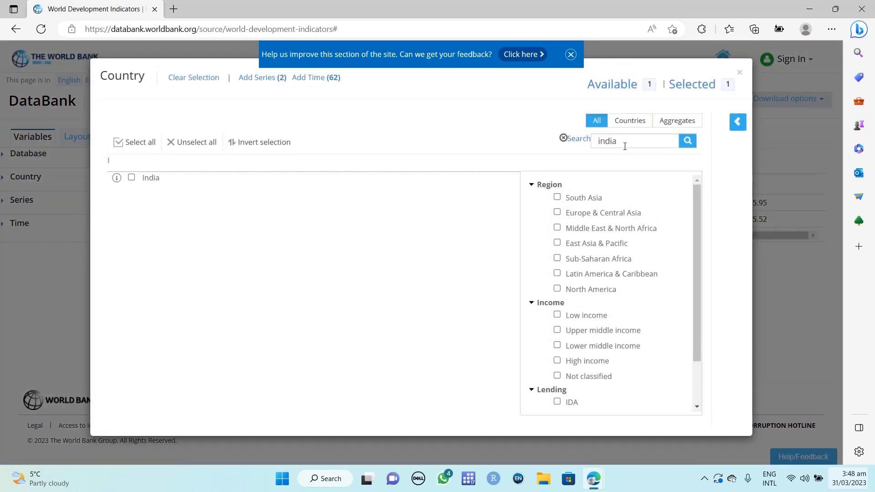
click(622, 91)
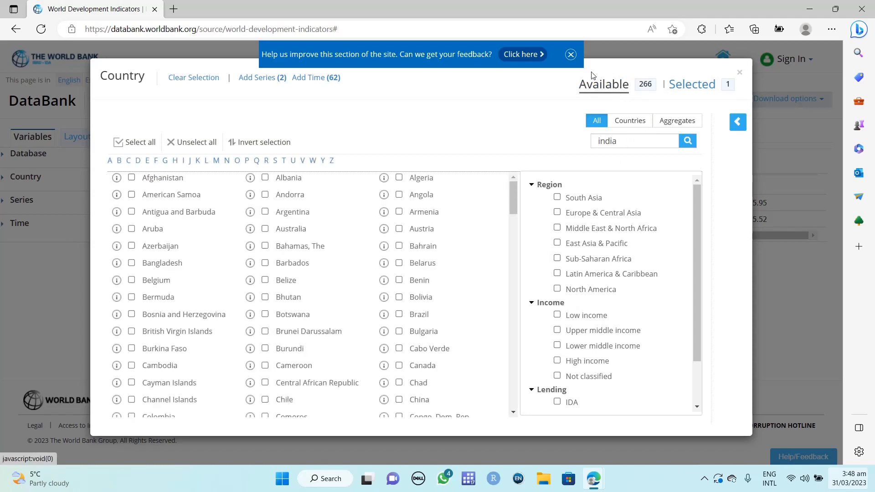
click(571, 54)
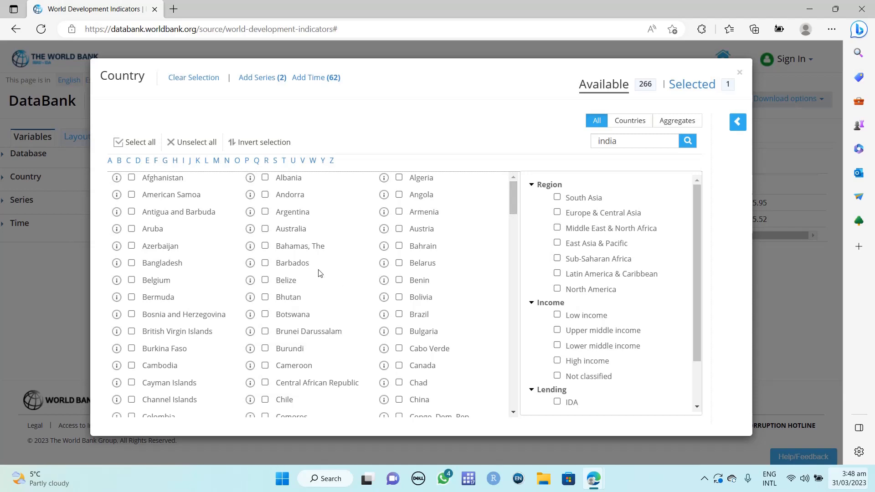
scroll(318, 274, down, 5)
scroll(232, 323, down, 3)
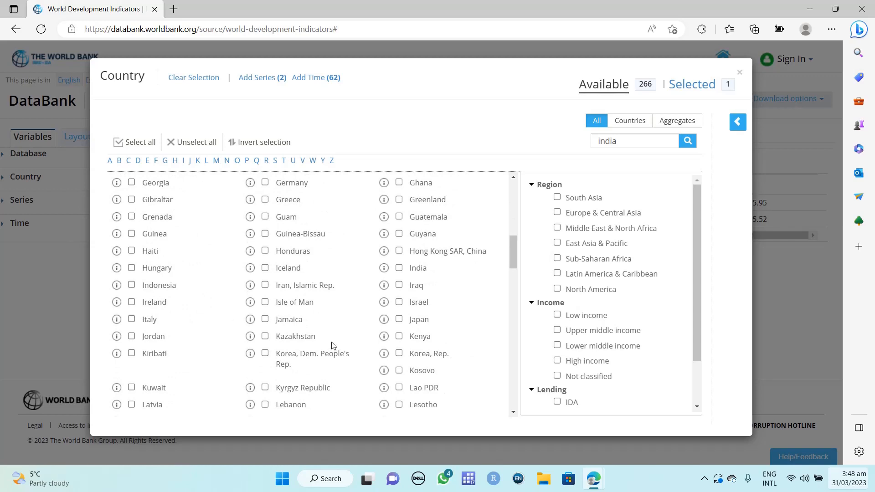
click(400, 268)
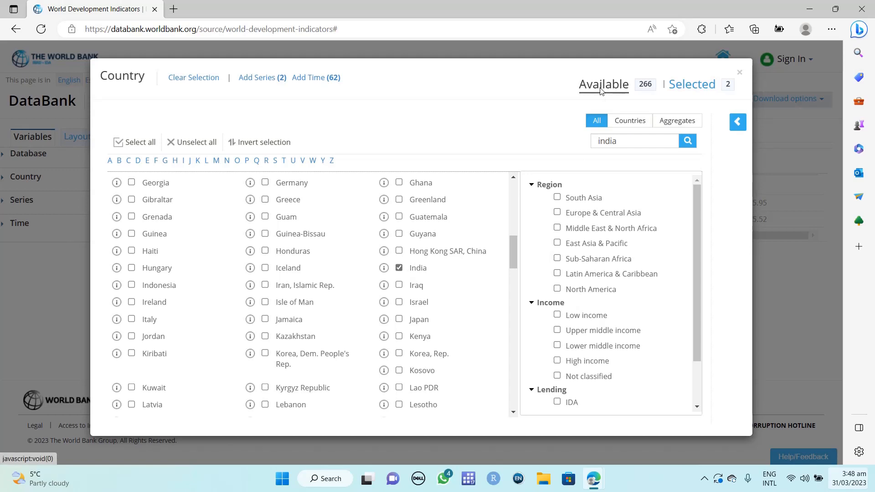
- Add Broad money (% of GDP) as a series, keep all 62 years, and close the selection dialog
click(275, 80)
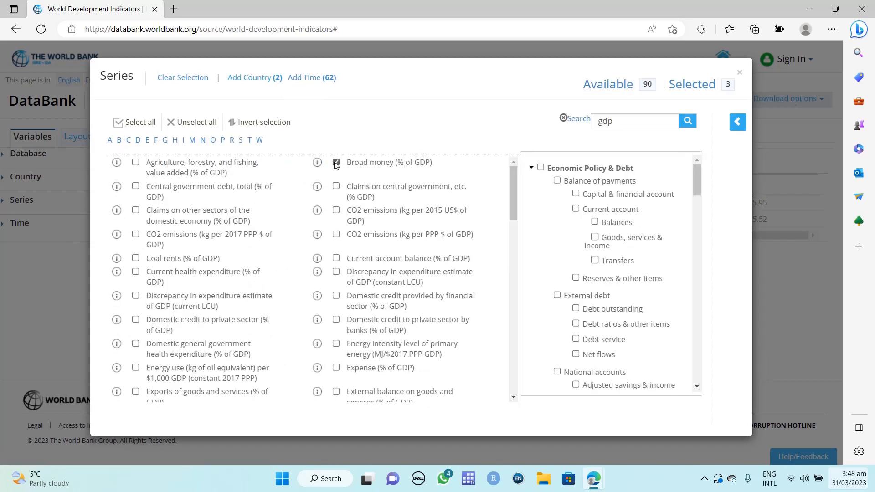
click(310, 78)
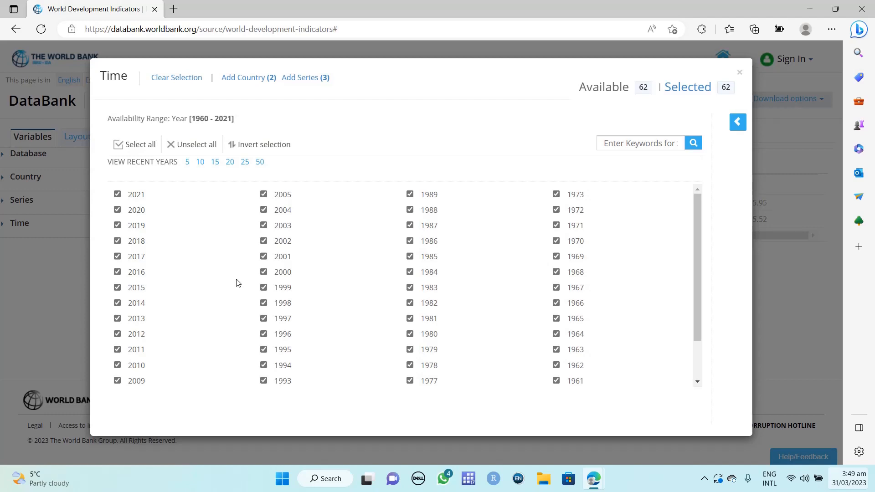
scroll(570, 387, down, 2)
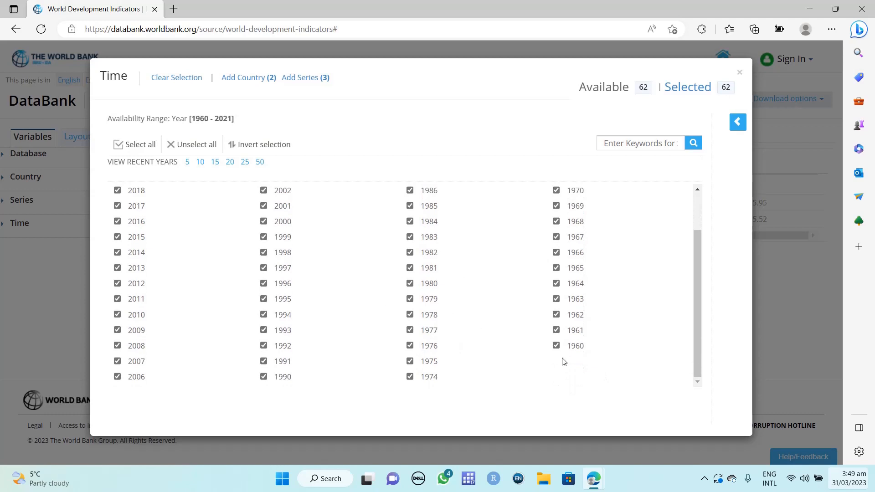
scroll(460, 360, up, 2)
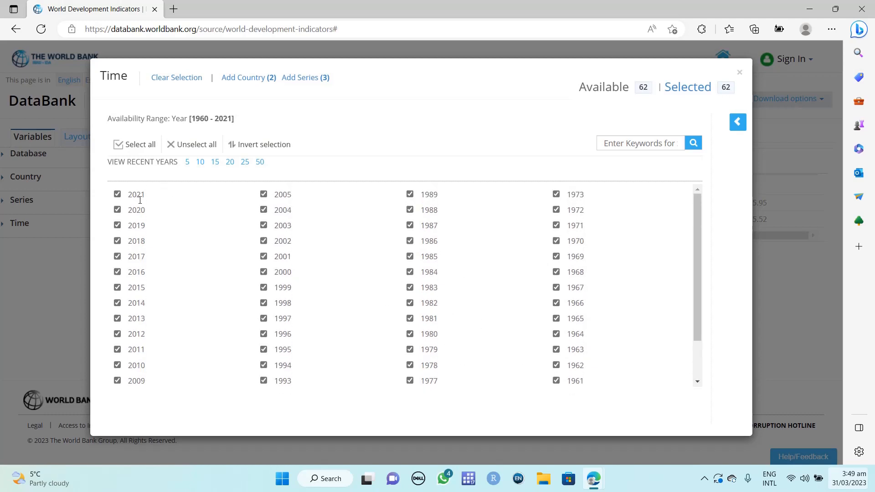
click(739, 73)
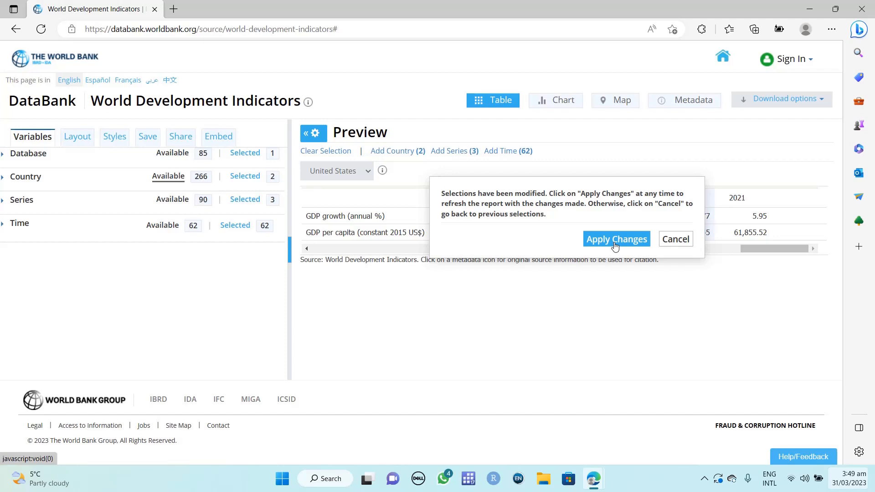
- Apply the changes, confirm India appears in the country dropdown, and keep United States shown
click(615, 242)
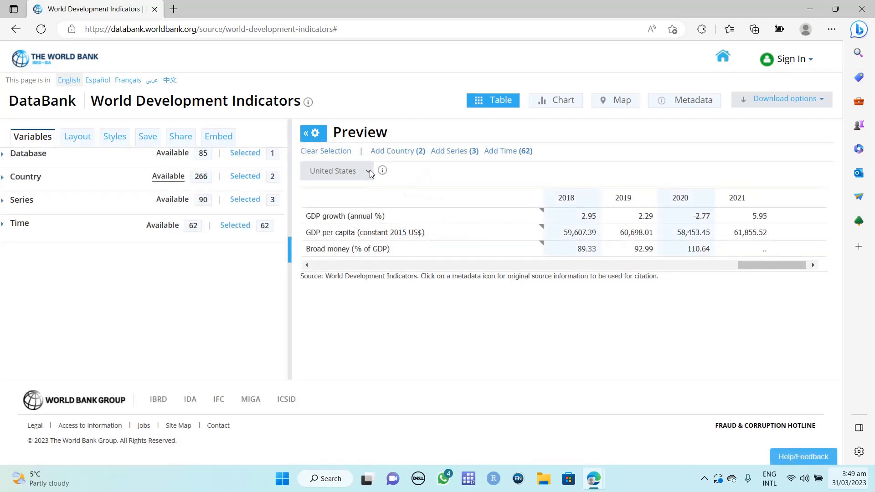
click(368, 171)
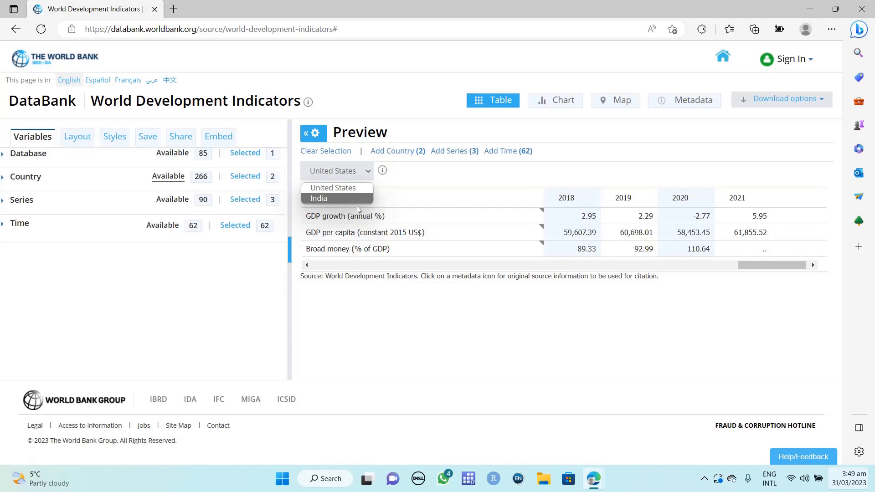
click(484, 314)
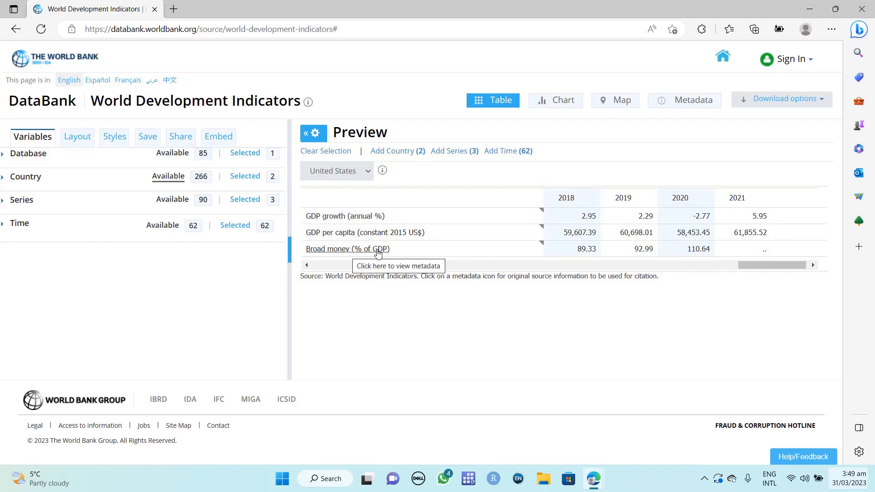
drag(760, 272, 864, 272)
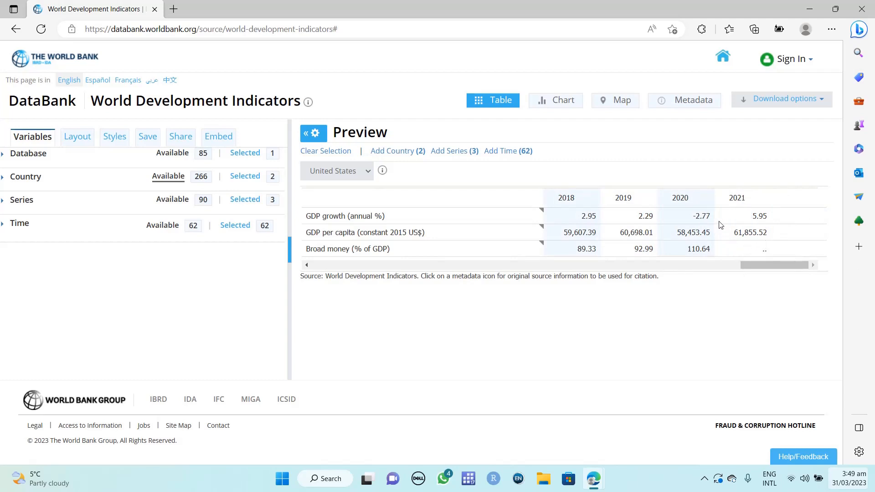
- Download the WDI table in Excel format and open the .xlsx from Edge's Downloads panel
click(818, 104)
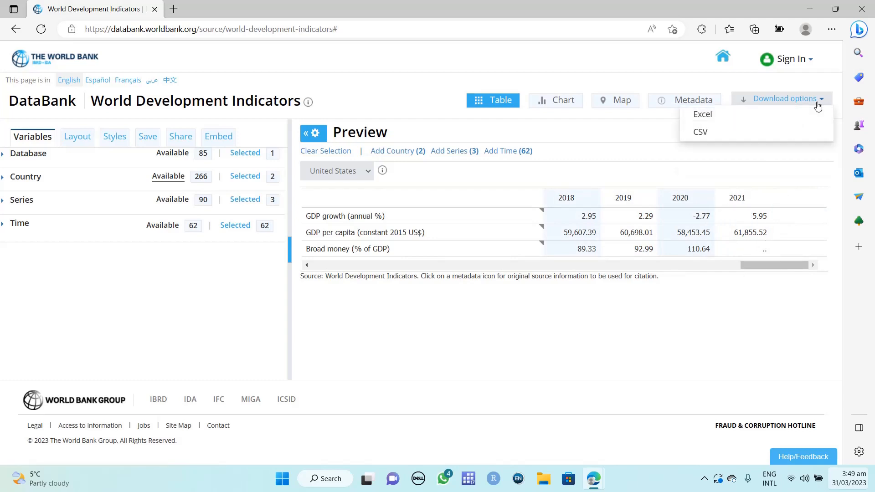
click(744, 119)
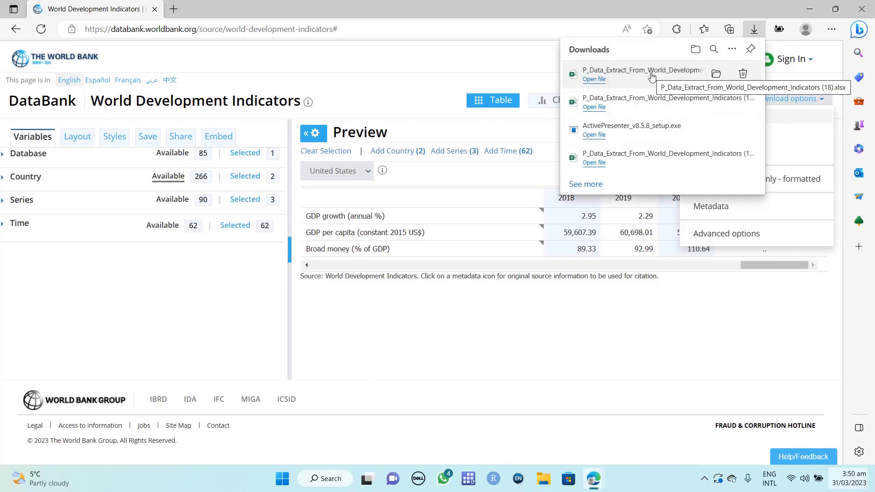
click(653, 76)
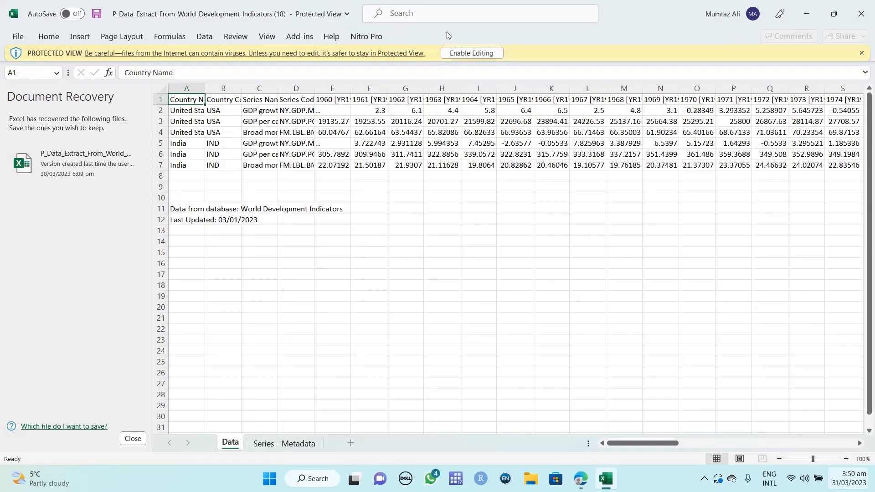
- Enable editing and widen the Country Name and Country Code columns (A and B)
click(470, 53)
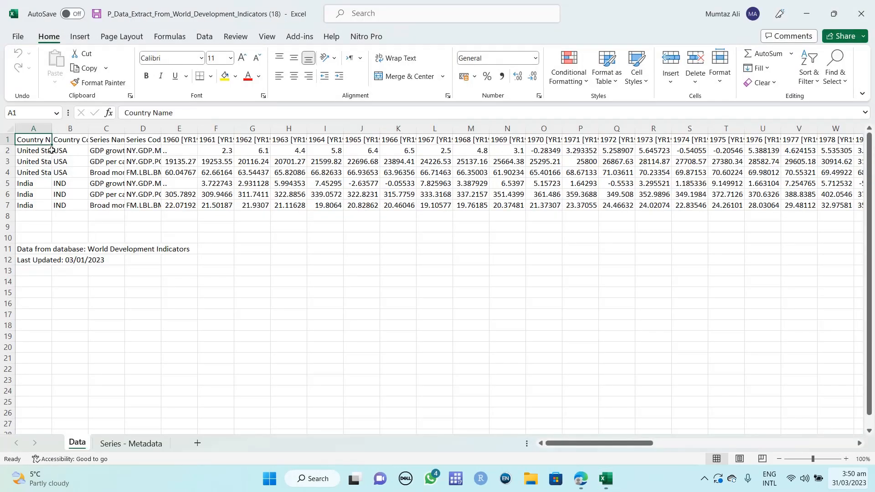
drag(52, 130, 90, 131)
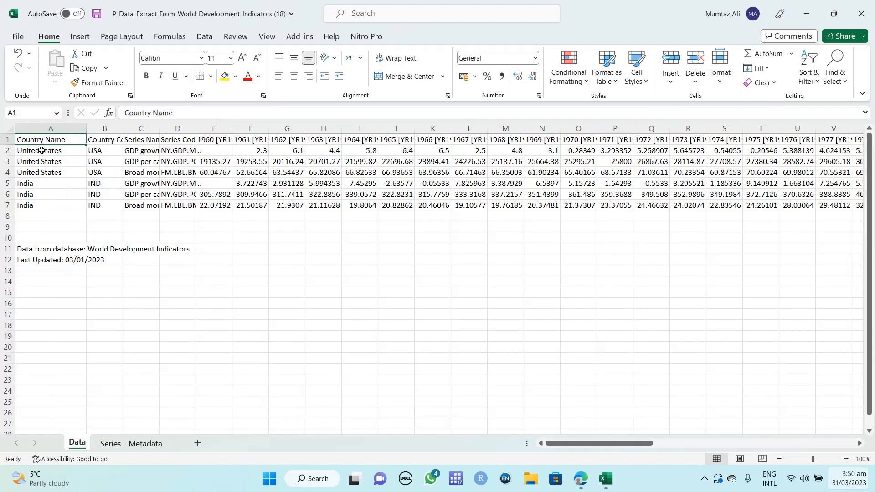
drag(55, 184, 64, 206)
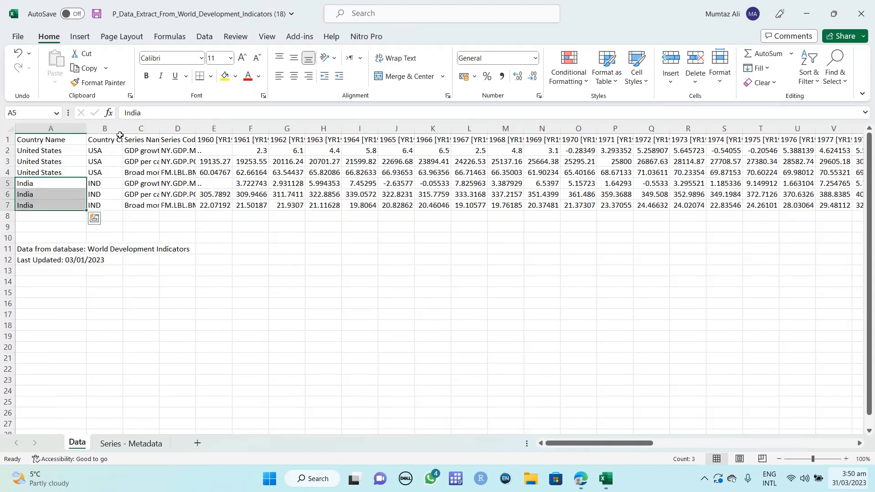
drag(123, 129, 149, 129)
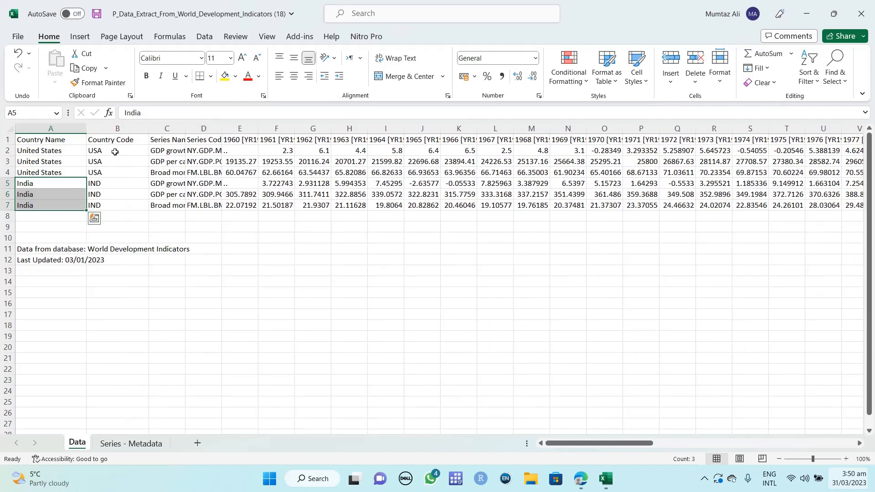
drag(115, 153, 120, 201)
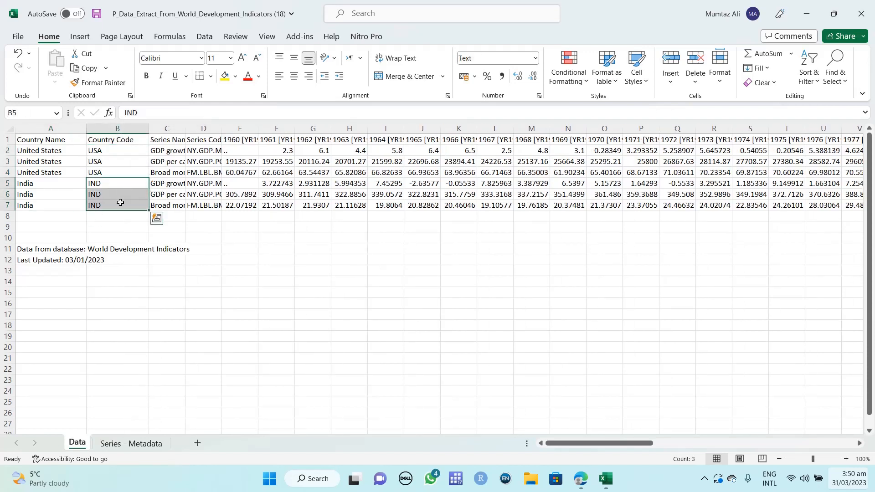
click(133, 150)
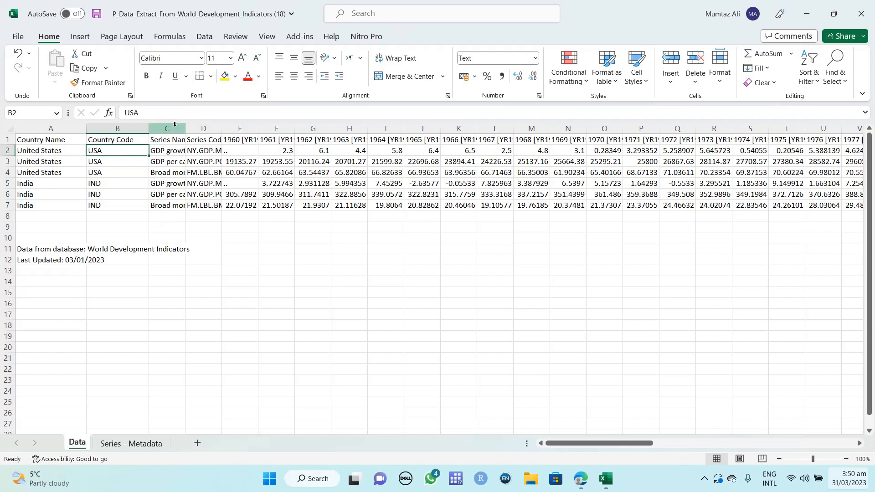
- Autofit the Series Name column C and select the 1960–2021 year headers in row 1
drag(186, 129, 212, 129)
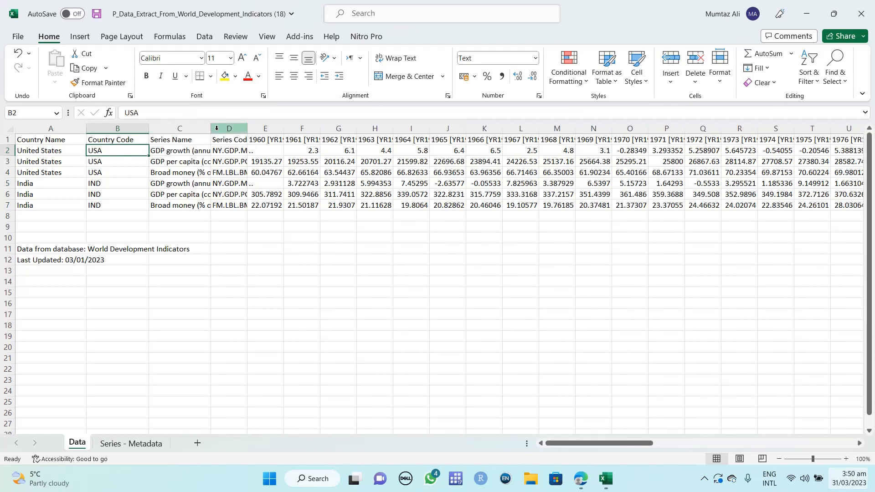
double_click(214, 128)
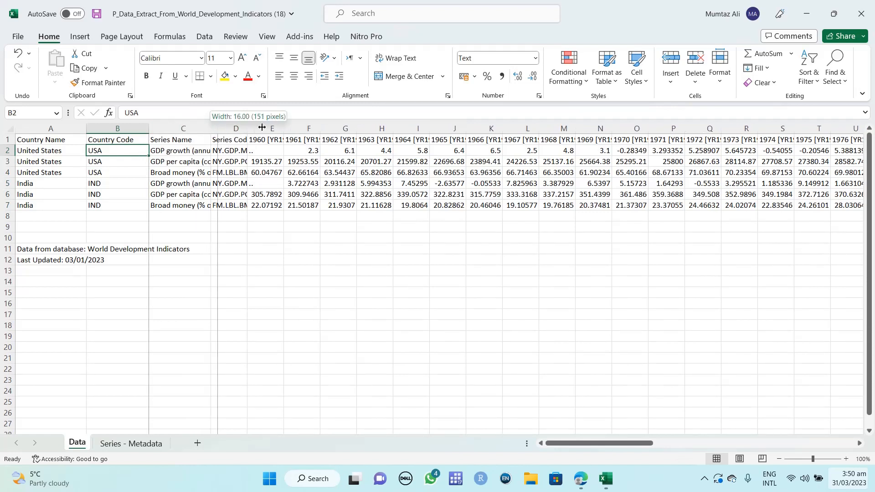
click(183, 152)
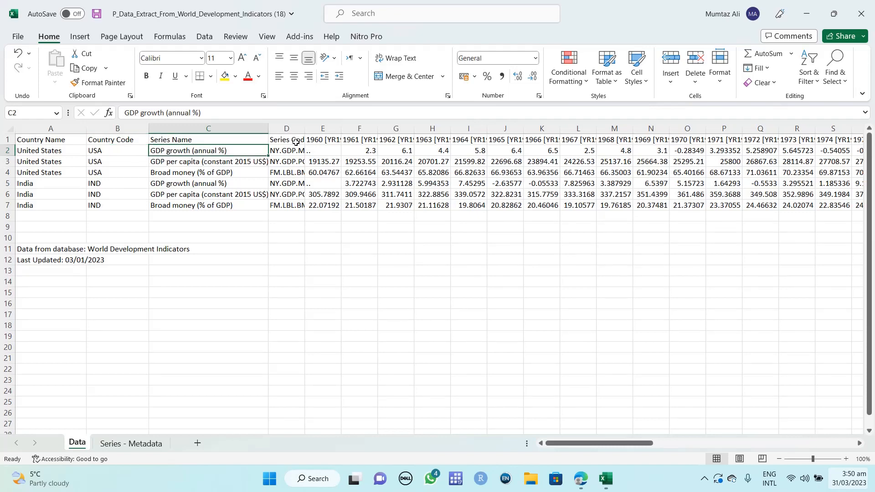
drag(319, 139, 811, 138)
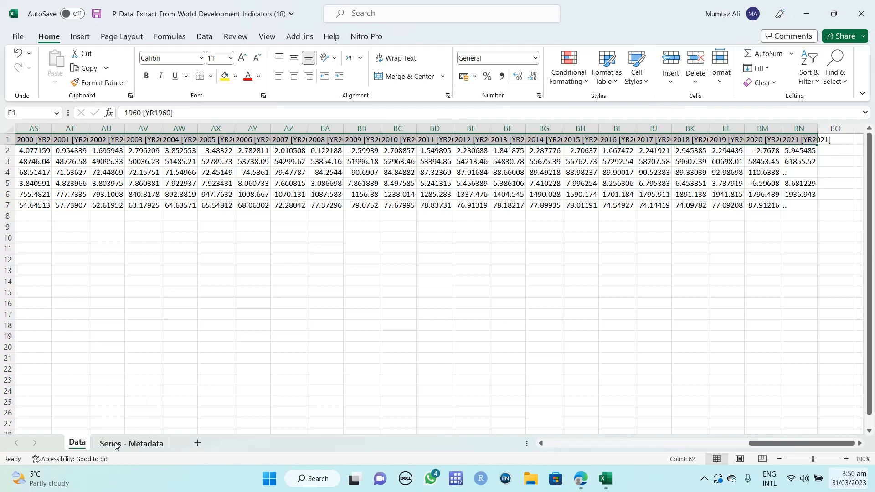
- Read the GDP growth, GDP per capita and Broad money long definitions on Series - Metadata
click(143, 447)
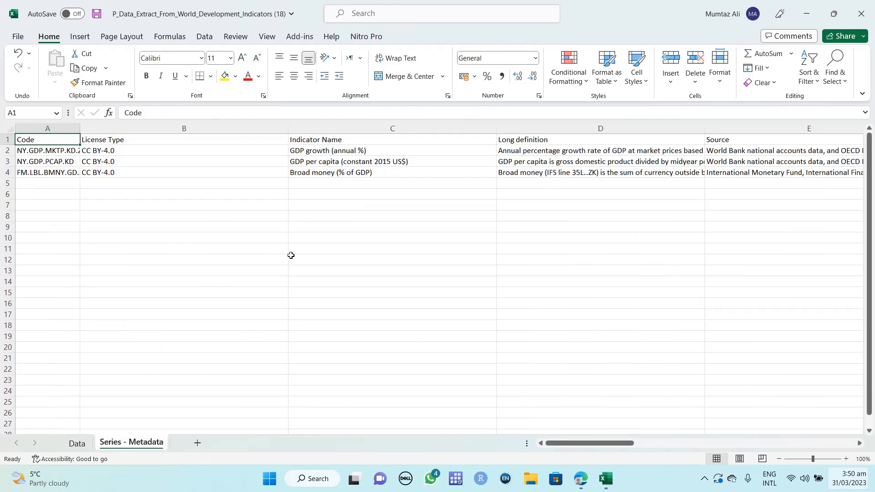
click(378, 151)
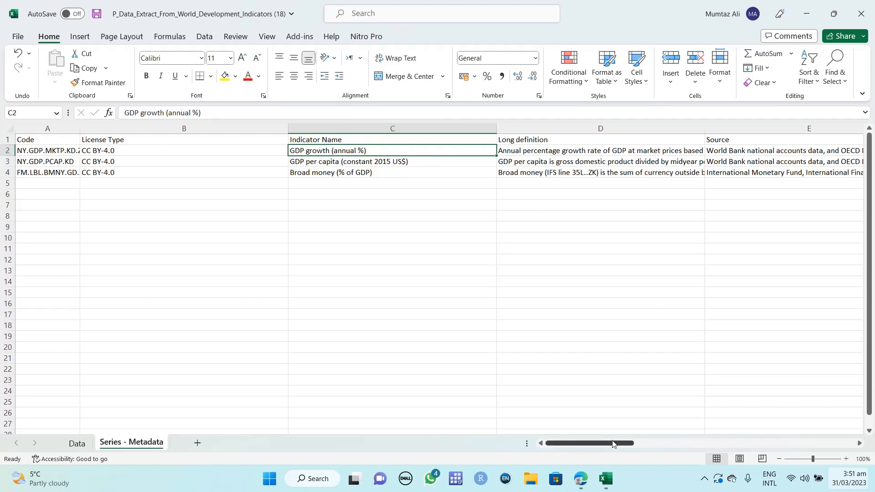
drag(613, 445, 641, 430)
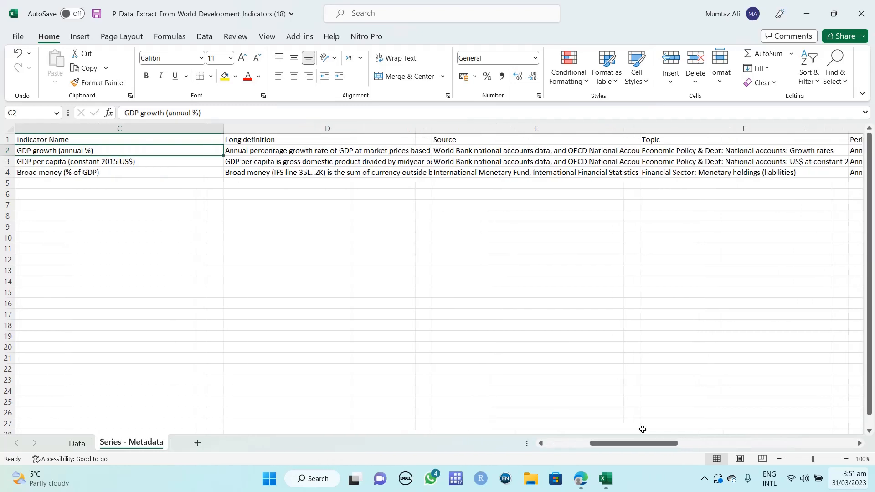
click(269, 152)
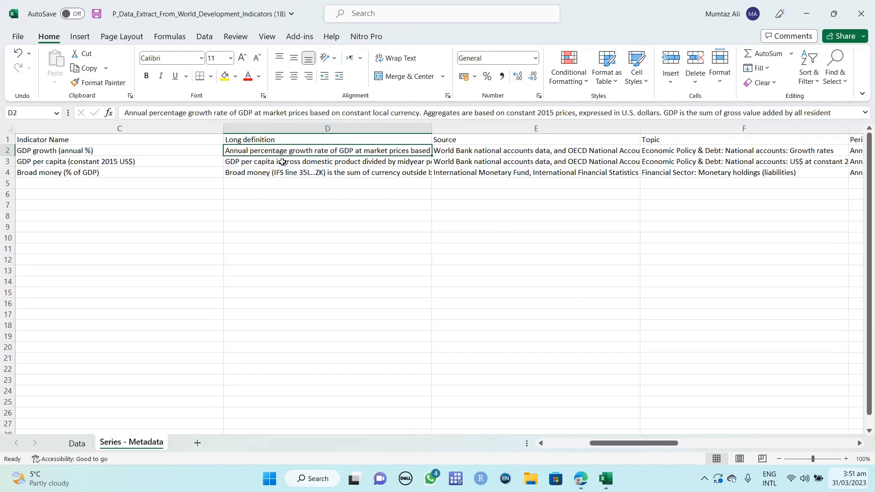
click(282, 162)
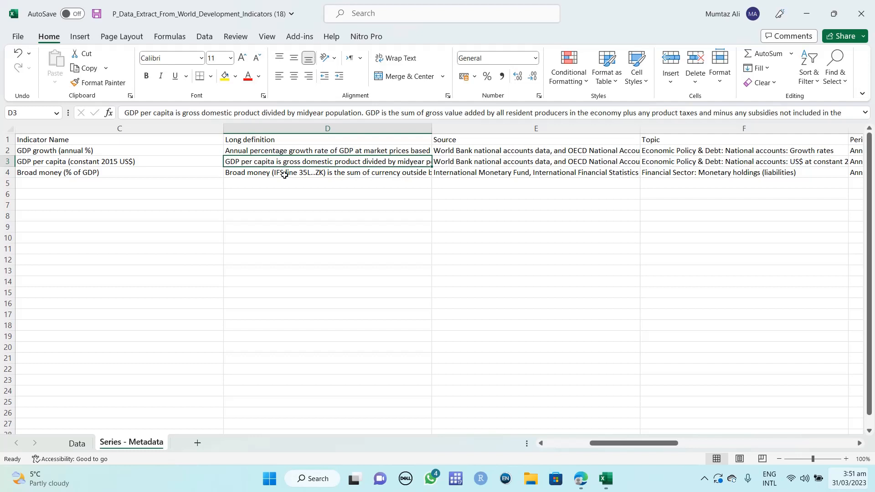
click(285, 175)
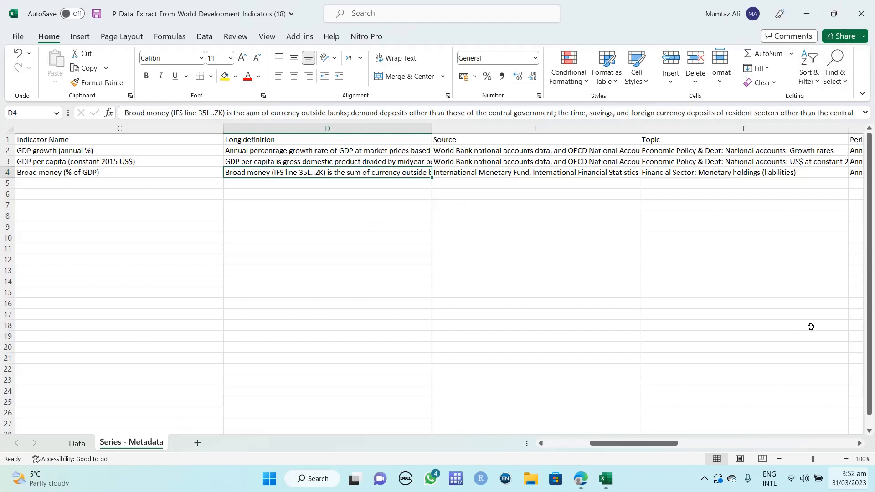
- Close Excel without saving changes to the workbook
click(861, 14)
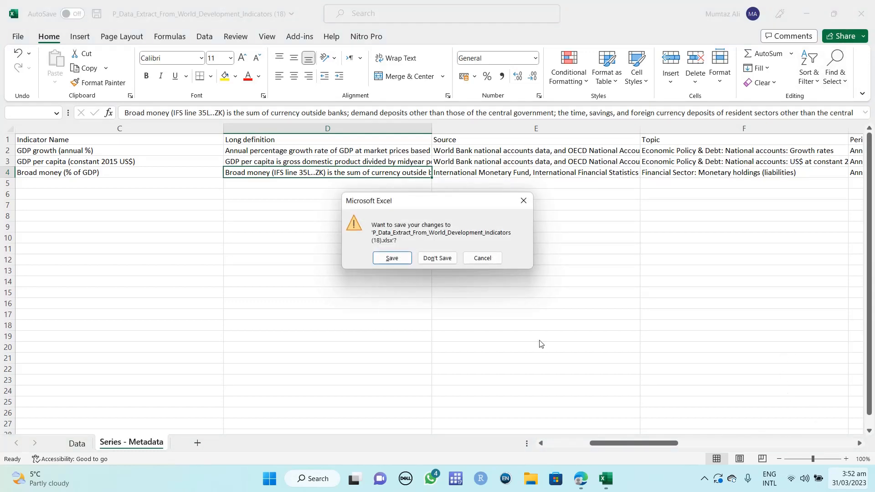
click(422, 261)
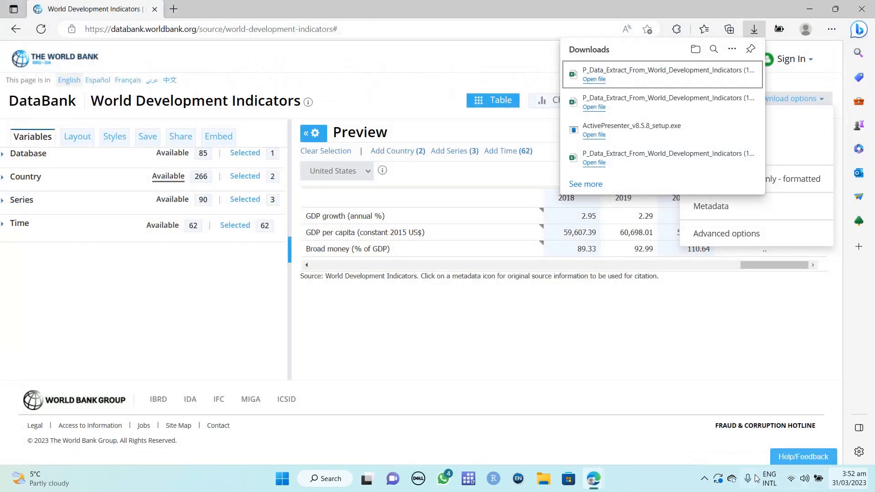
click(704, 478)
click(729, 420)
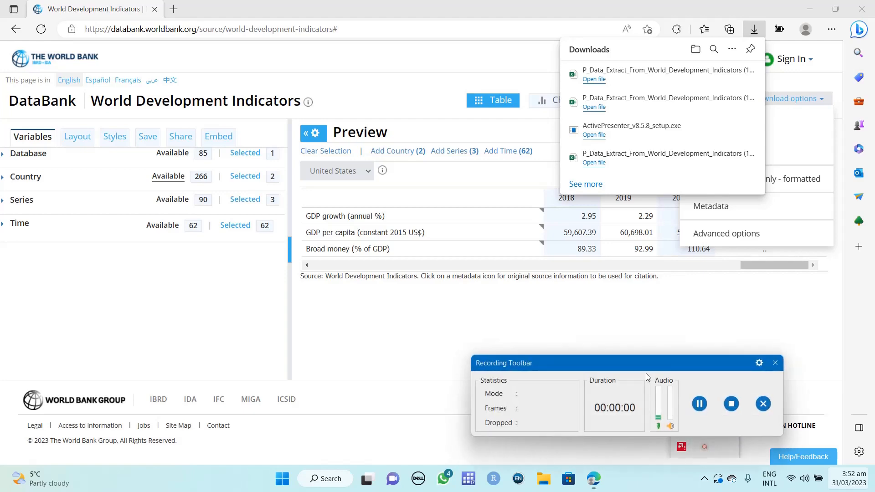